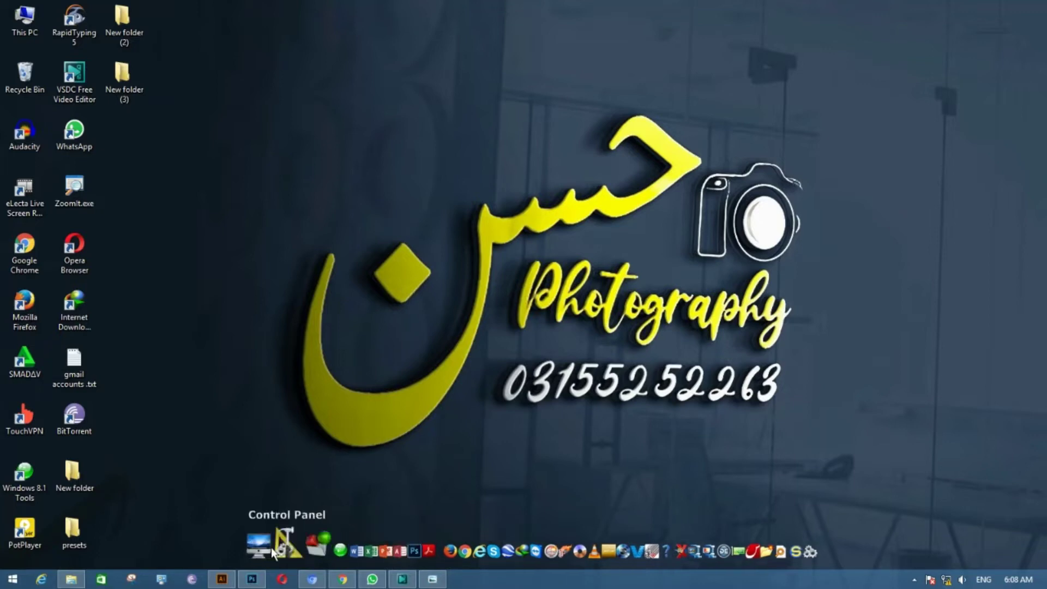
# Step: Bring the Photoshop portrait forward and open it in the Camera Raw Filter
pyautogui.click(252, 582)
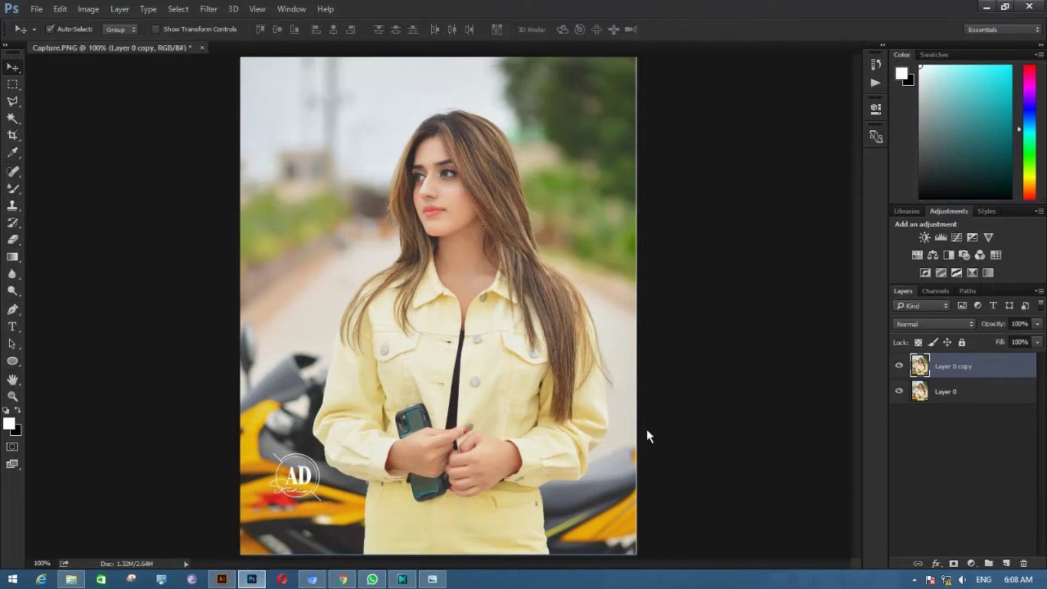
pyautogui.click(210, 10)
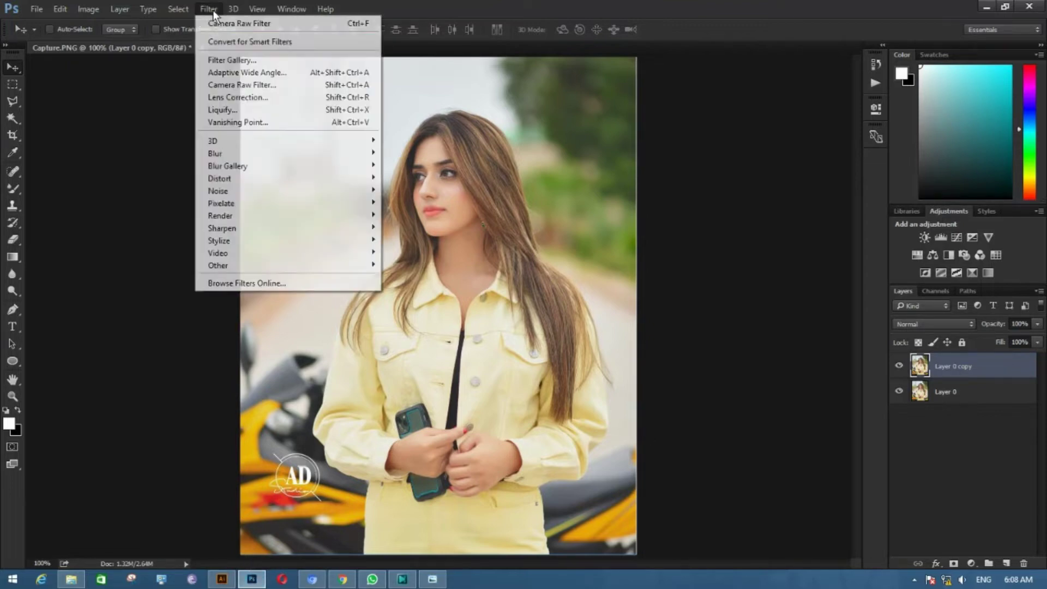
pyautogui.click(229, 86)
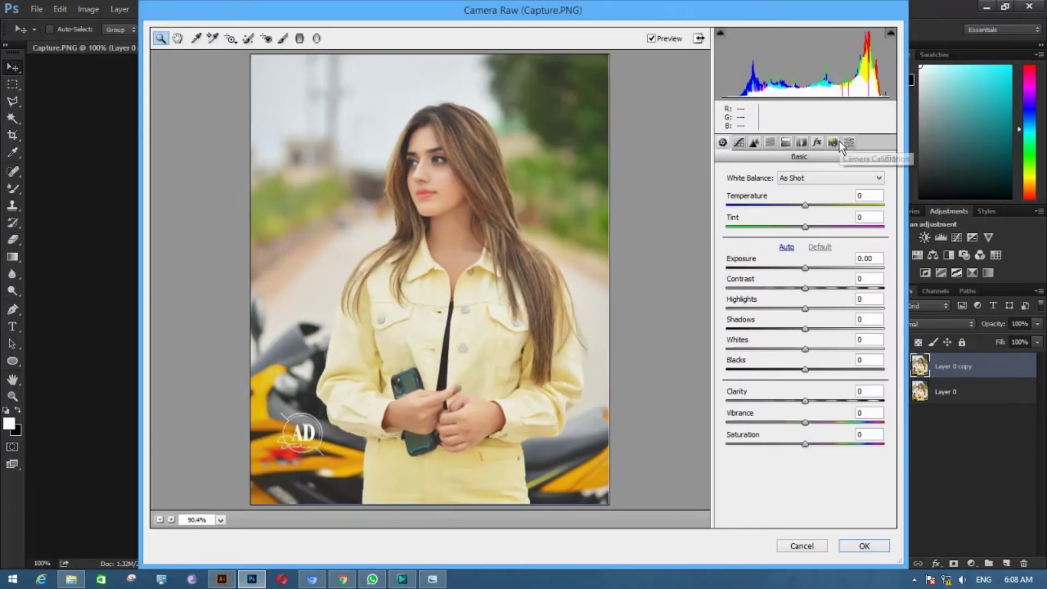
# Step: Show the Camera Raw presets and preview the first, 1 (10) and 1 (11) presets
pyautogui.click(848, 142)
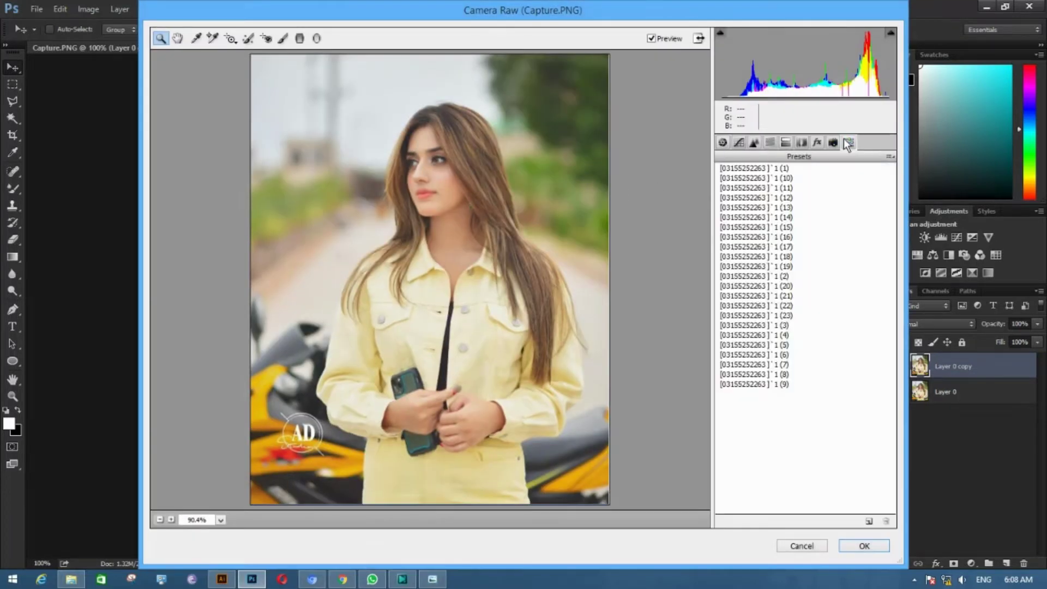
pyautogui.click(785, 169)
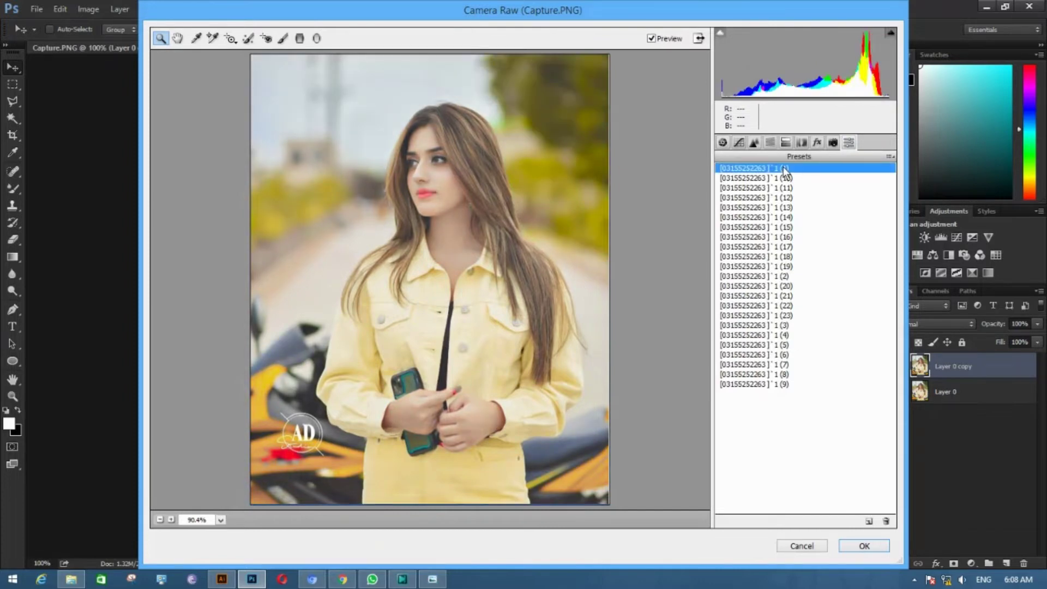
pyautogui.click(783, 179)
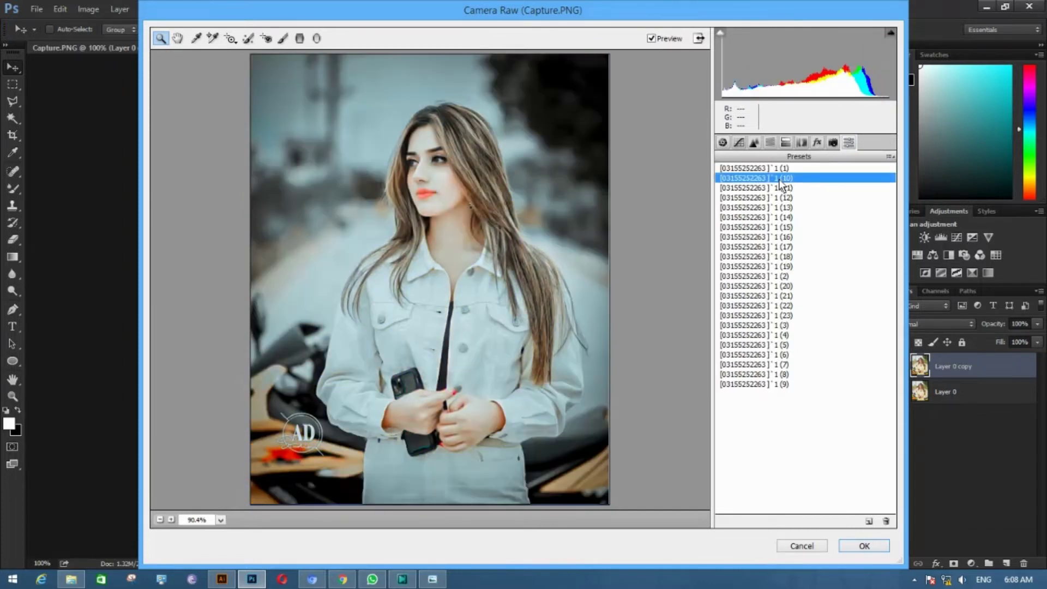
pyautogui.click(783, 187)
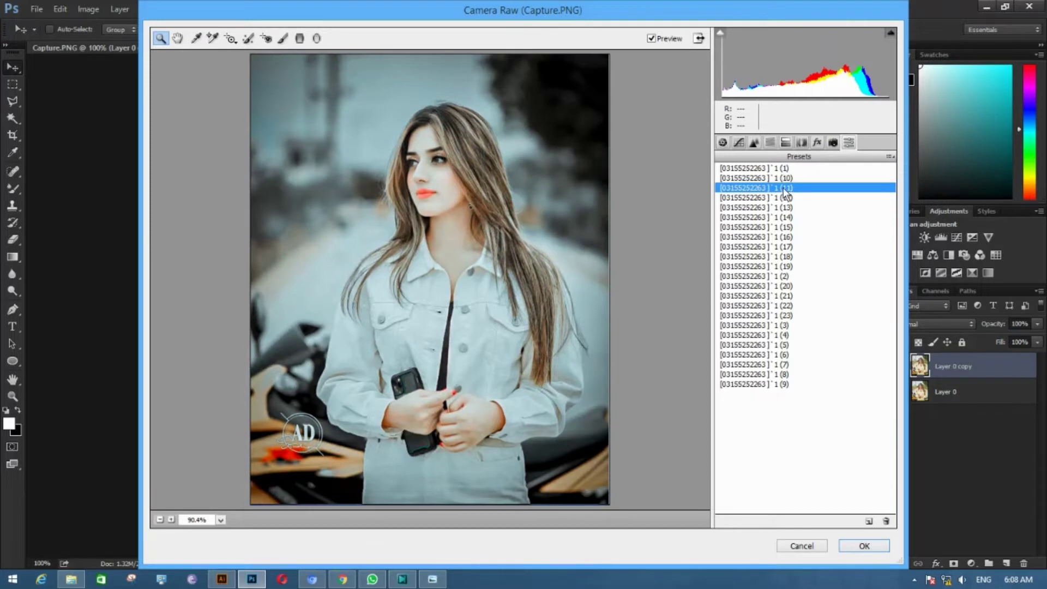
pyautogui.click(780, 181)
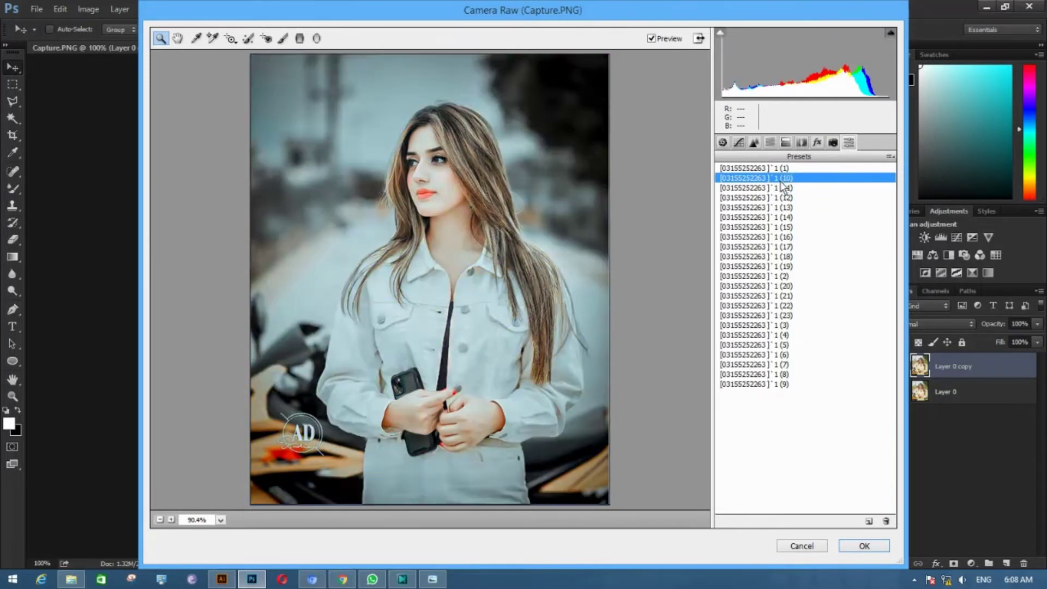
# Step: Preview presets 1 (9) down to 1 (4), settling on the yellow preset 1 (5)
pyautogui.click(780, 384)
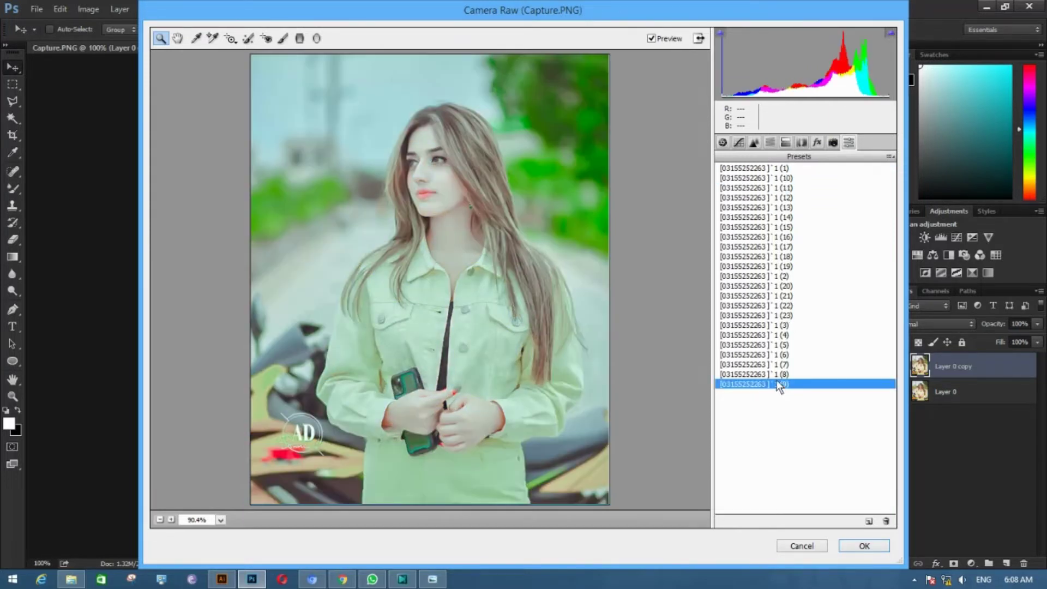
pyautogui.click(773, 374)
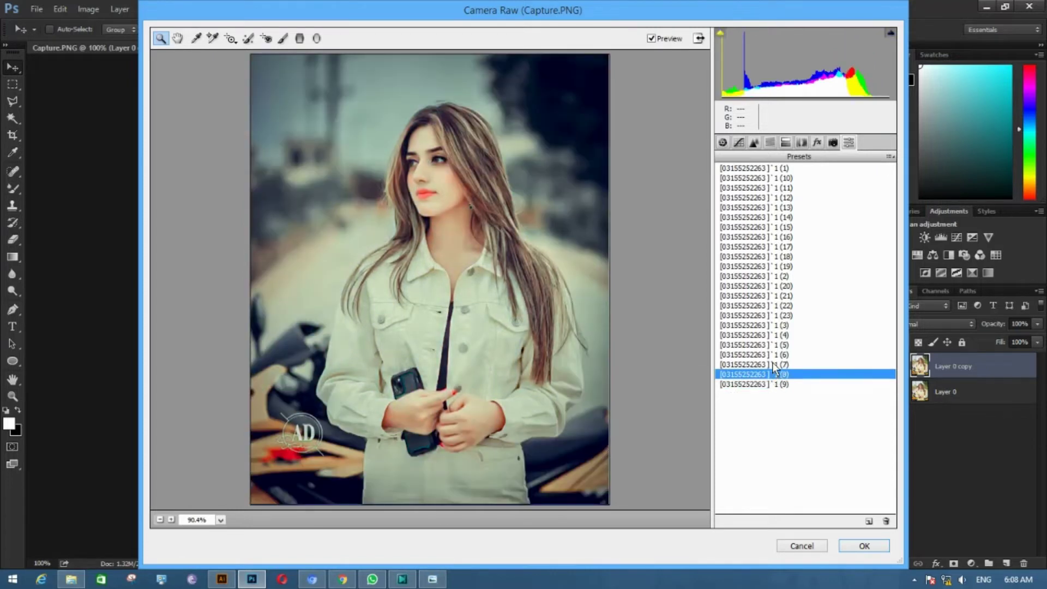
pyautogui.click(773, 364)
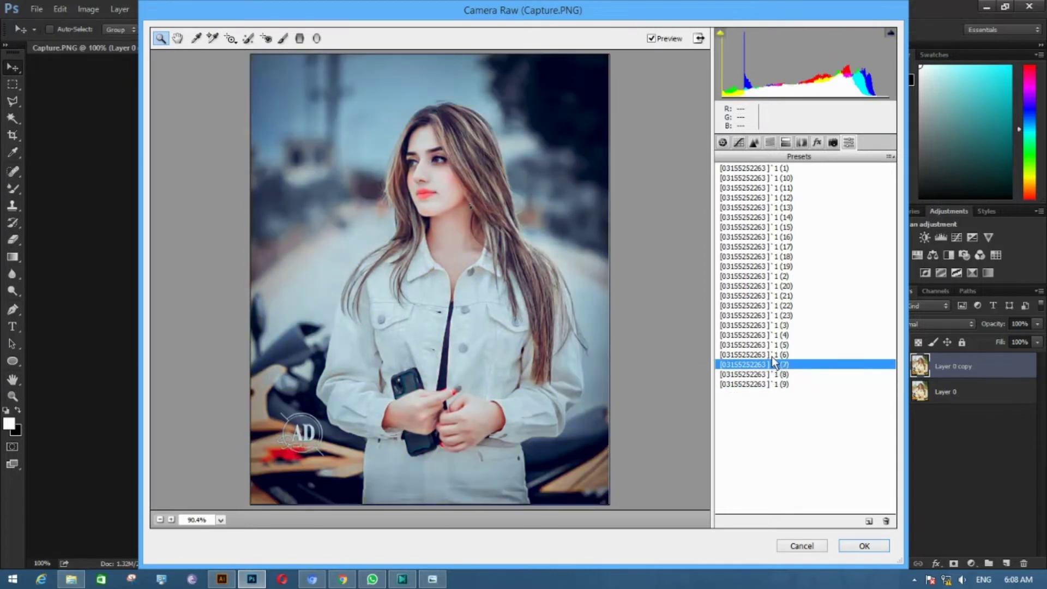
pyautogui.click(772, 354)
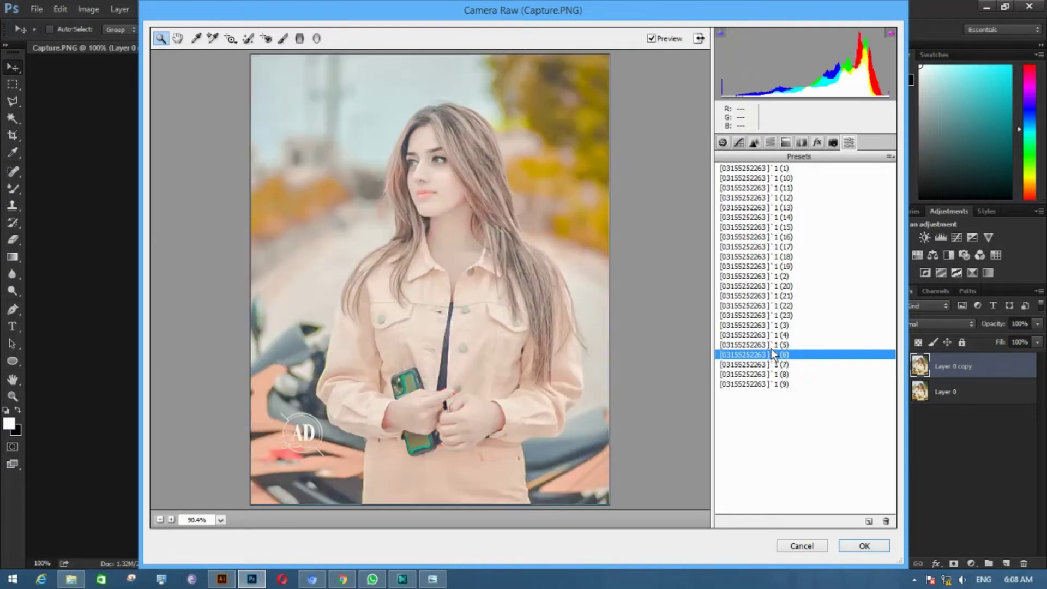
pyautogui.click(770, 347)
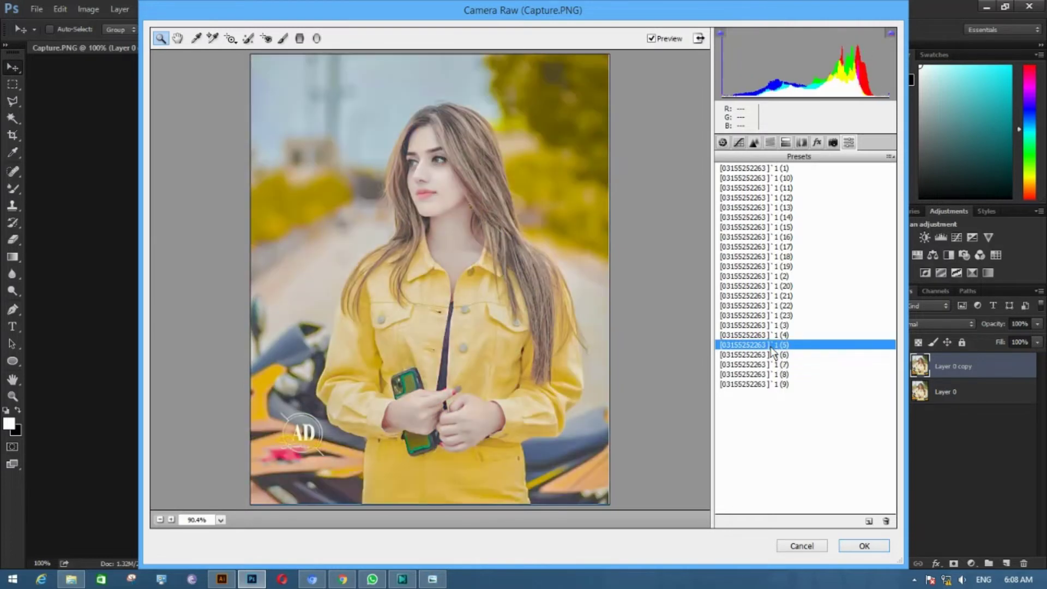
pyautogui.click(770, 336)
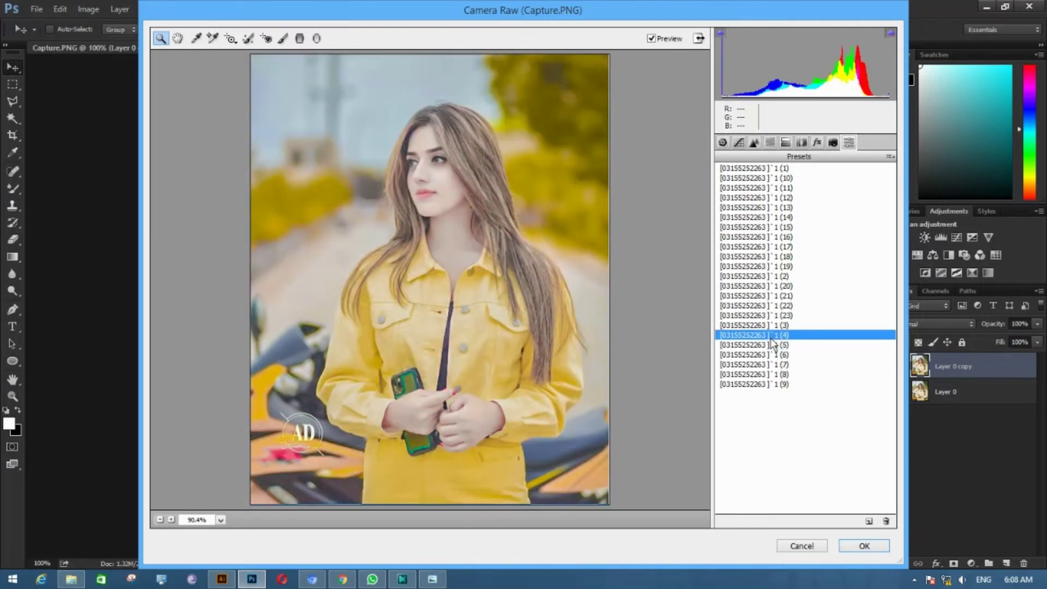
pyautogui.click(773, 346)
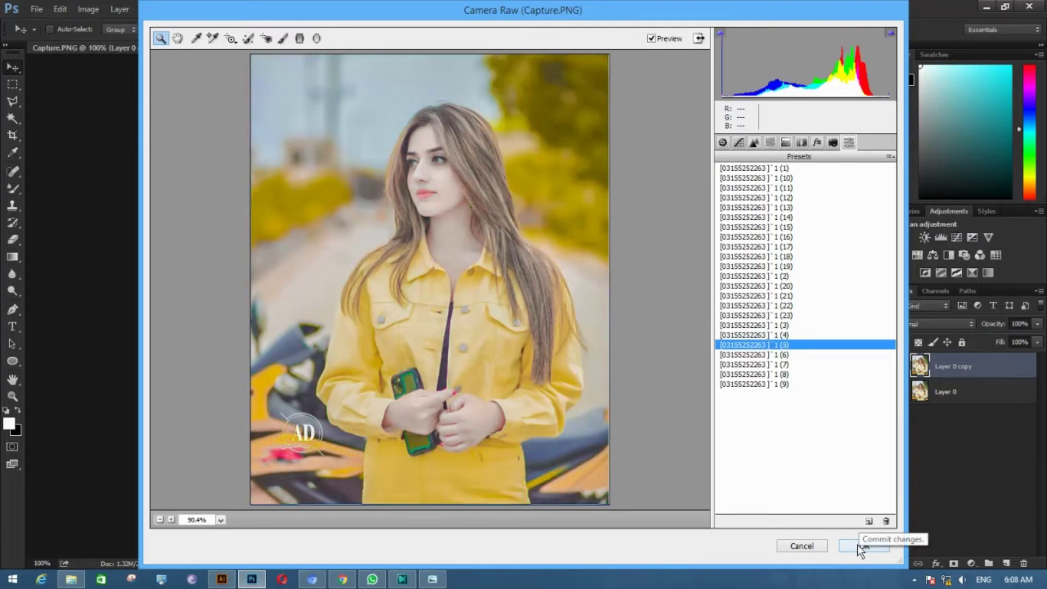
# Step: Review the preset's Effects, Split Toning, HSL, Detail, Tone Curve and Basic settings, then apply it
pyautogui.click(816, 145)
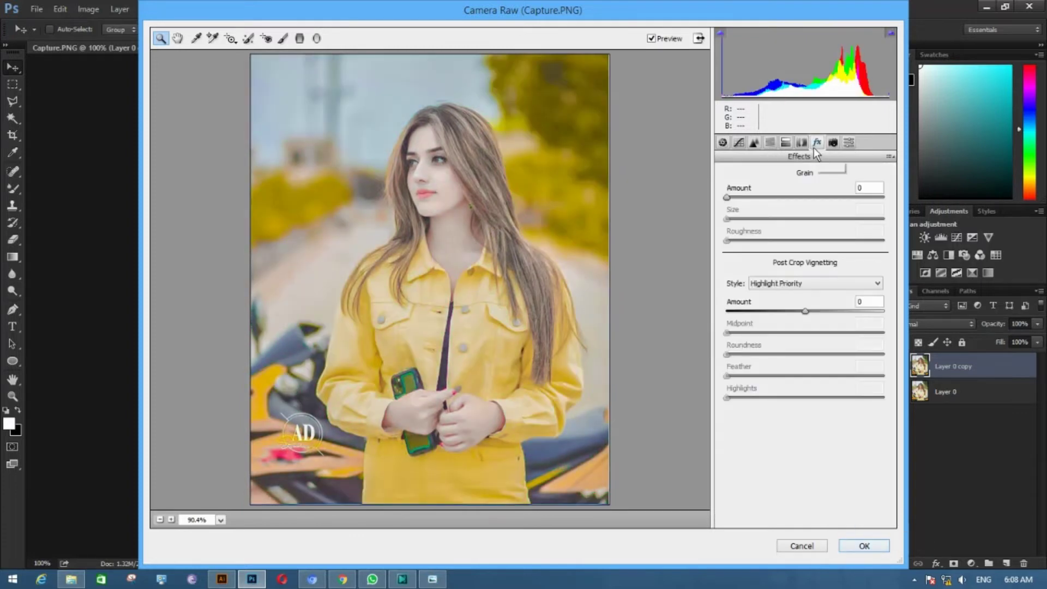
pyautogui.click(800, 144)
pyautogui.click(789, 144)
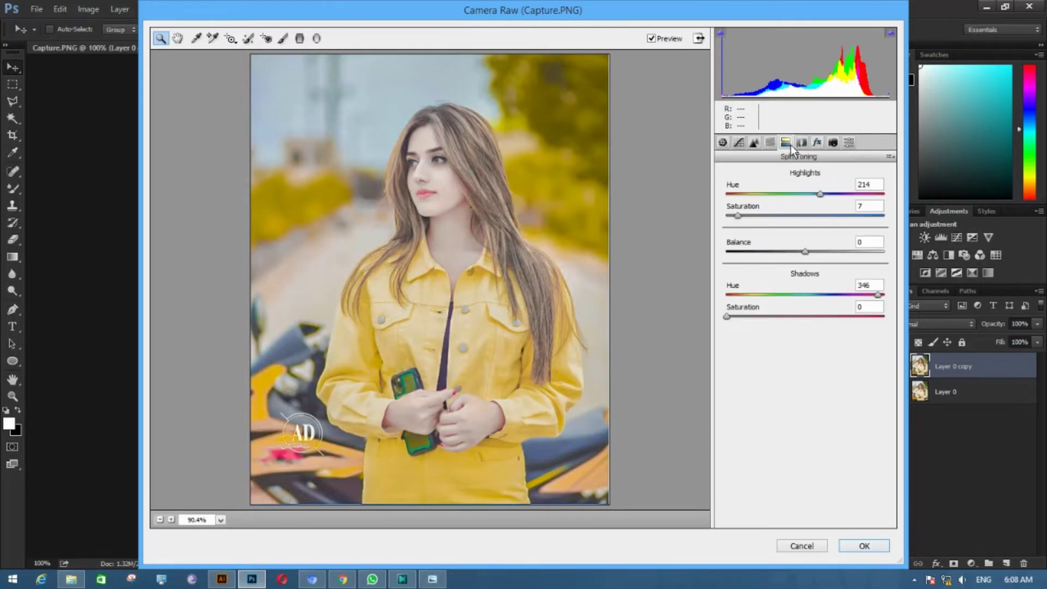
pyautogui.click(775, 145)
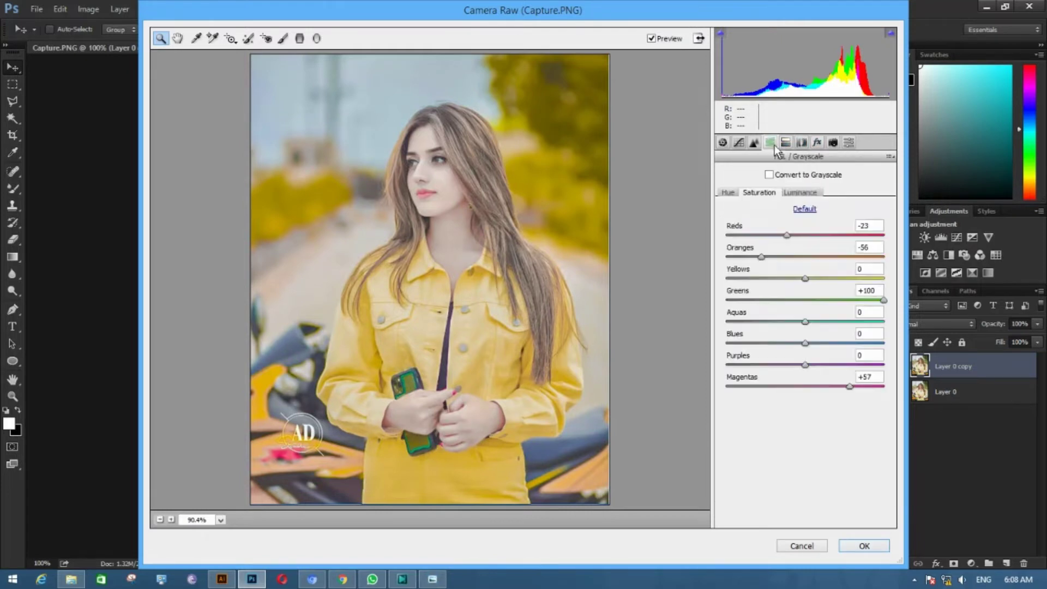
pyautogui.click(756, 144)
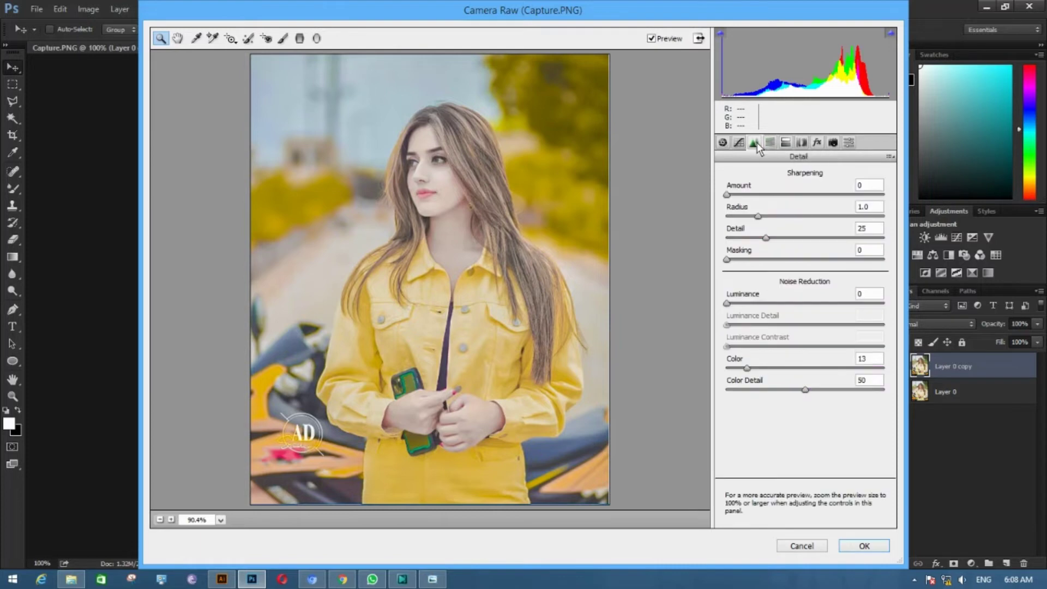
pyautogui.click(735, 145)
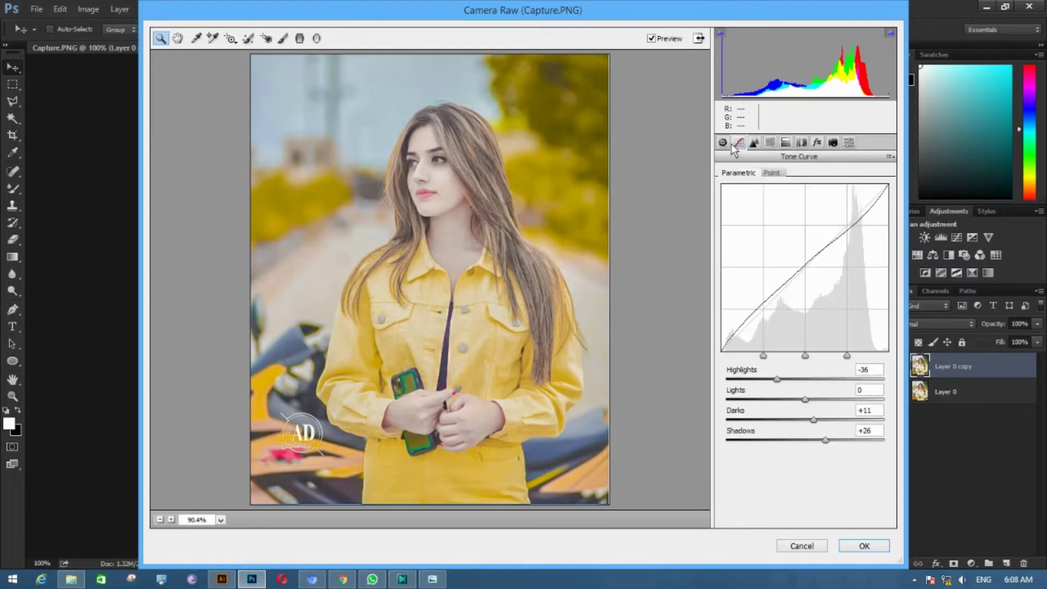
pyautogui.click(725, 143)
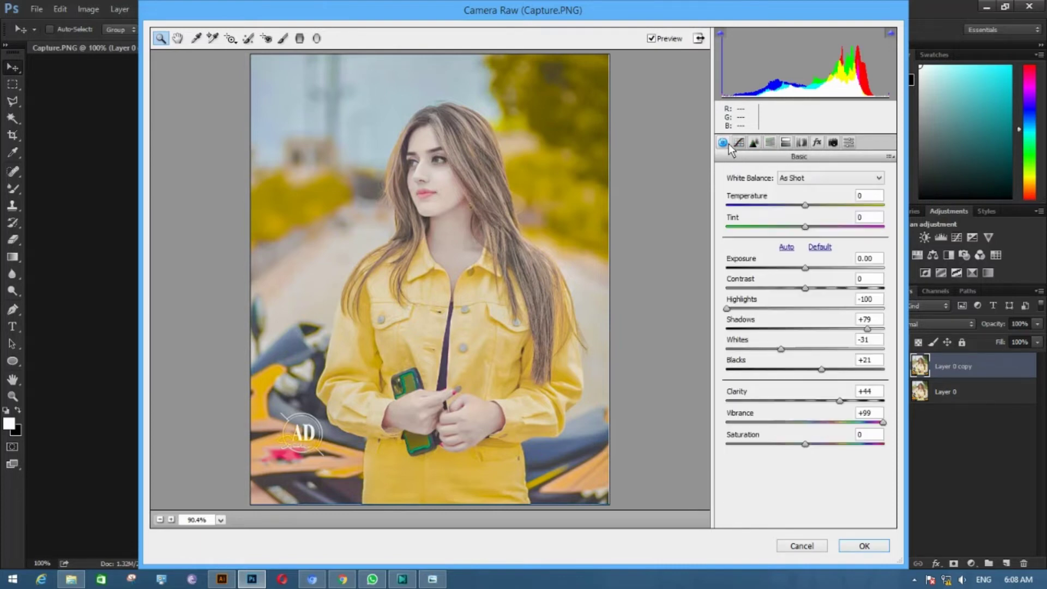
pyautogui.click(860, 544)
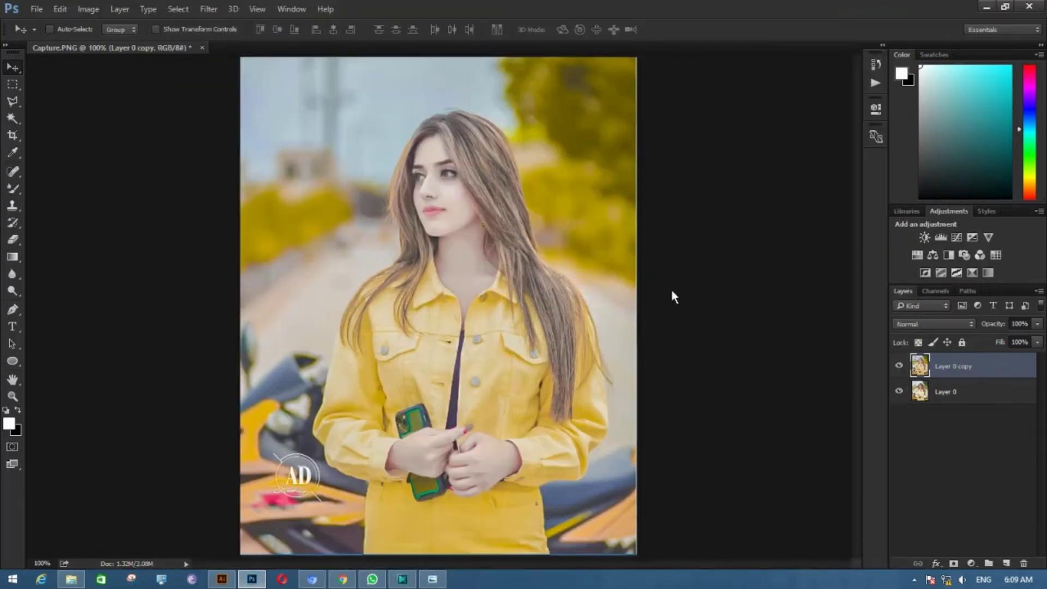
# Step: Add a Selective Color adjustment layer and raise the Yellows' cyan to +9
pyautogui.click(972, 565)
pyautogui.click(961, 556)
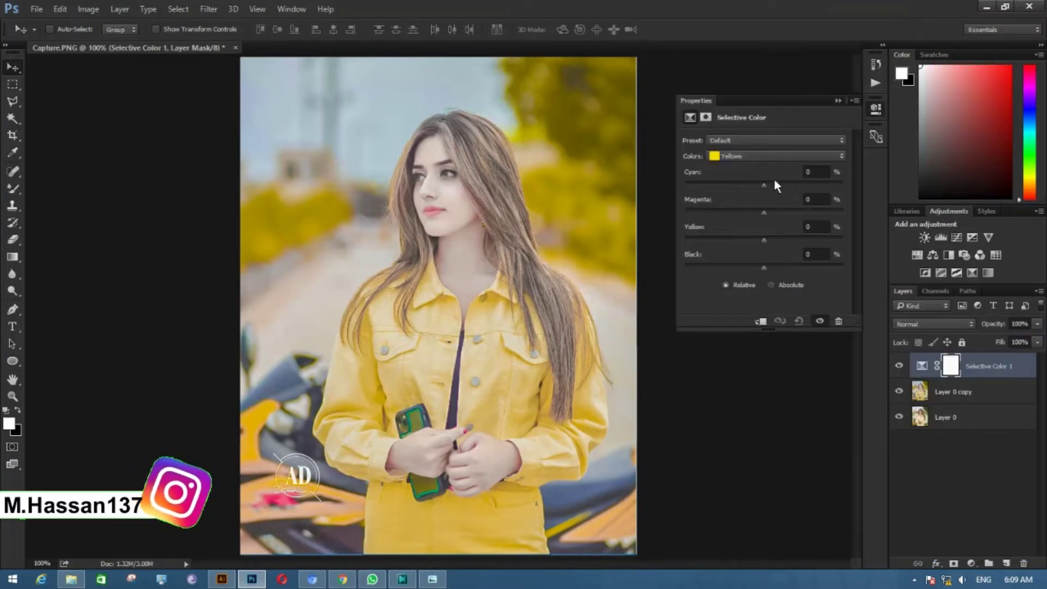
pyautogui.moveTo(764, 185)
pyautogui.mouseDown()
pyautogui.moveTo(784, 190)
pyautogui.moveTo(740, 182)
pyautogui.moveTo(769, 186)
pyautogui.moveTo(767, 214)
pyautogui.moveTo(805, 215)
pyautogui.moveTo(769, 208)
pyautogui.moveTo(715, 245)
pyautogui.moveTo(785, 242)
pyautogui.moveTo(780, 264)
pyautogui.moveTo(793, 264)
pyautogui.moveTo(732, 264)
pyautogui.moveTo(790, 263)
pyautogui.moveTo(779, 265)
pyautogui.mouseUp()
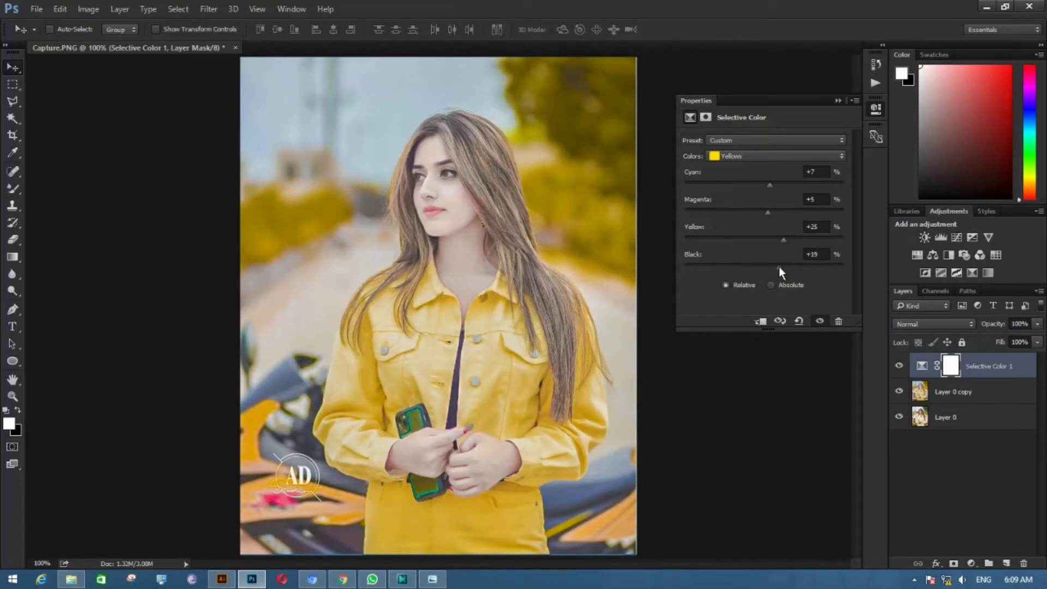
# Step: Increase Black in the Blacks colour range to deepen the dark tones
pyautogui.click(775, 151)
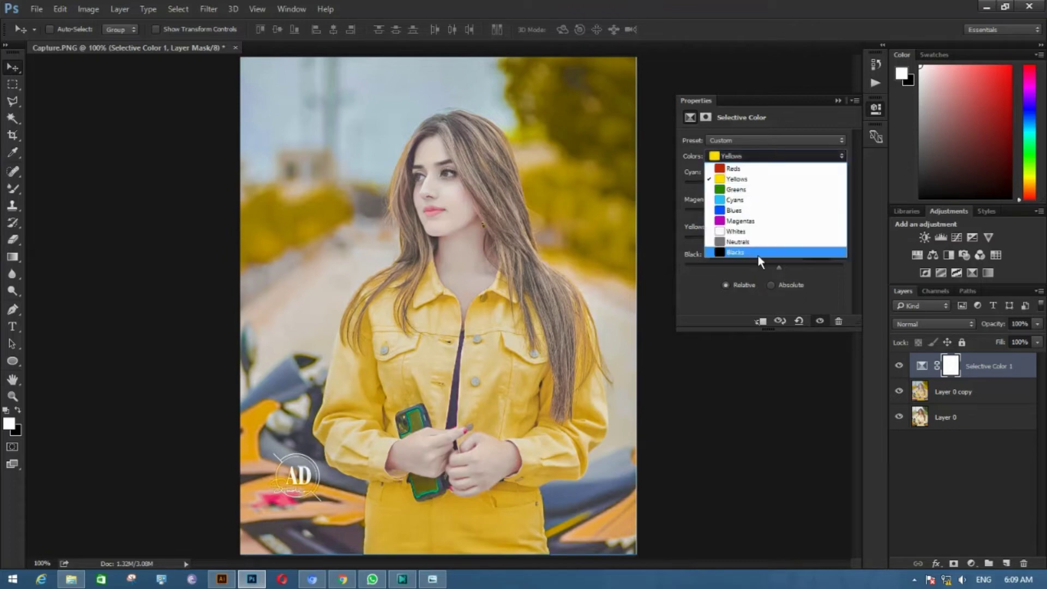
pyautogui.click(757, 254)
pyautogui.moveTo(767, 267); pyautogui.dragTo(794, 269)
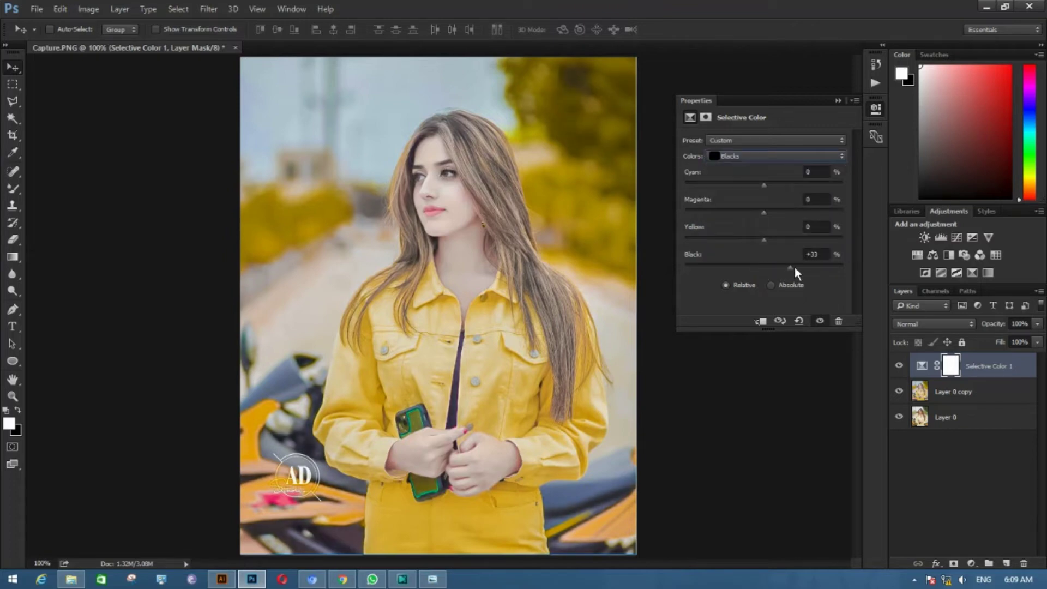
# Step: Set the Whites range to Cyan -10, Magenta +7 and Yellow +7
pyautogui.click(786, 156)
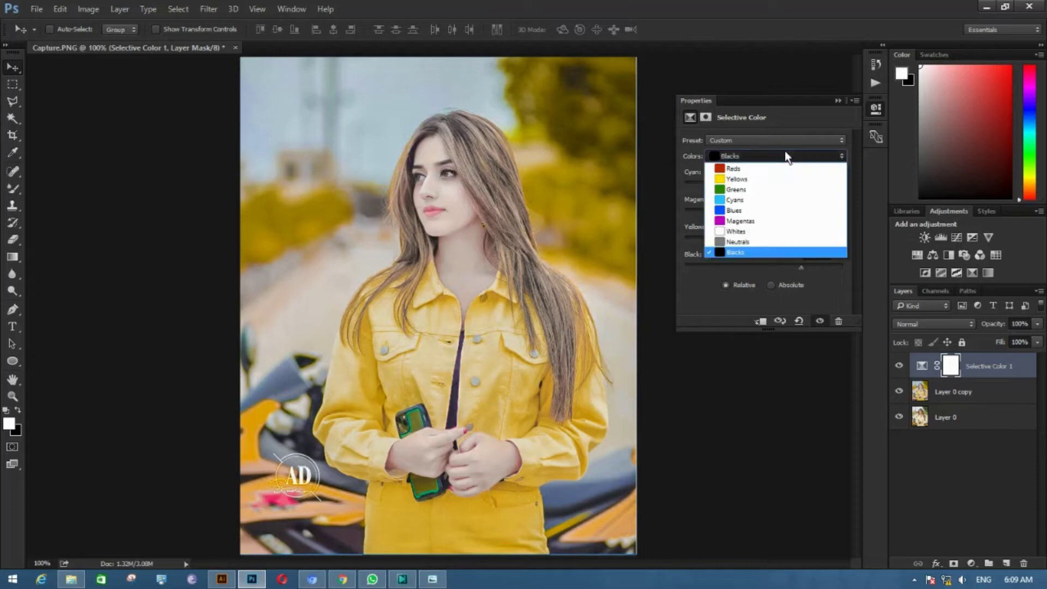
pyautogui.click(784, 230)
pyautogui.moveTo(768, 184); pyautogui.dragTo(721, 183)
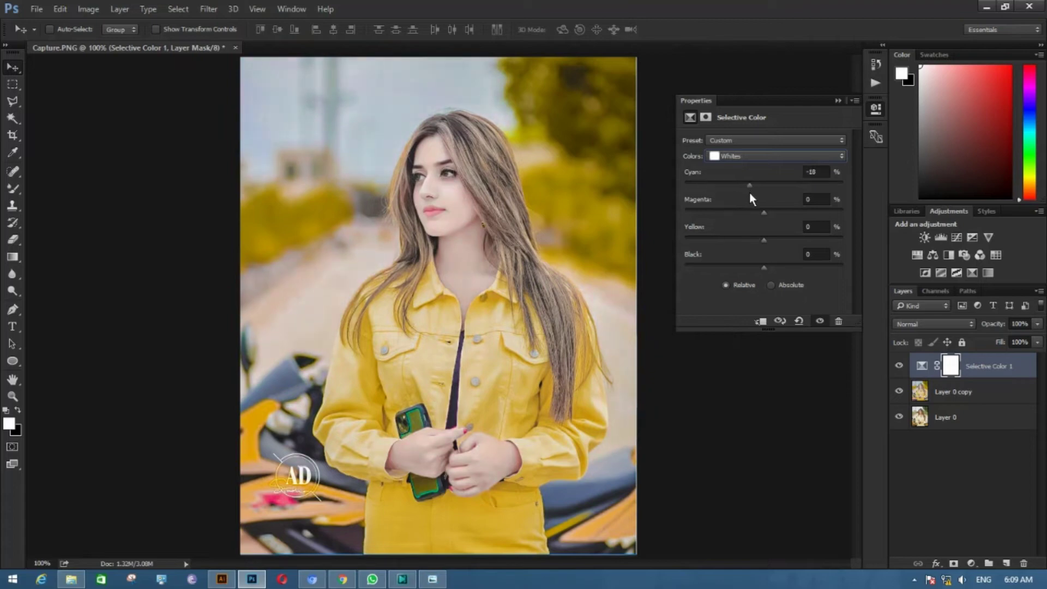
pyautogui.moveTo(791, 213)
pyautogui.mouseDown()
pyautogui.moveTo(753, 215)
pyautogui.moveTo(792, 243)
pyautogui.mouseUp()
pyautogui.moveTo(776, 252)
pyautogui.mouseDown()
pyautogui.moveTo(795, 264)
pyautogui.moveTo(728, 262)
pyautogui.moveTo(779, 263)
pyautogui.mouseUp()
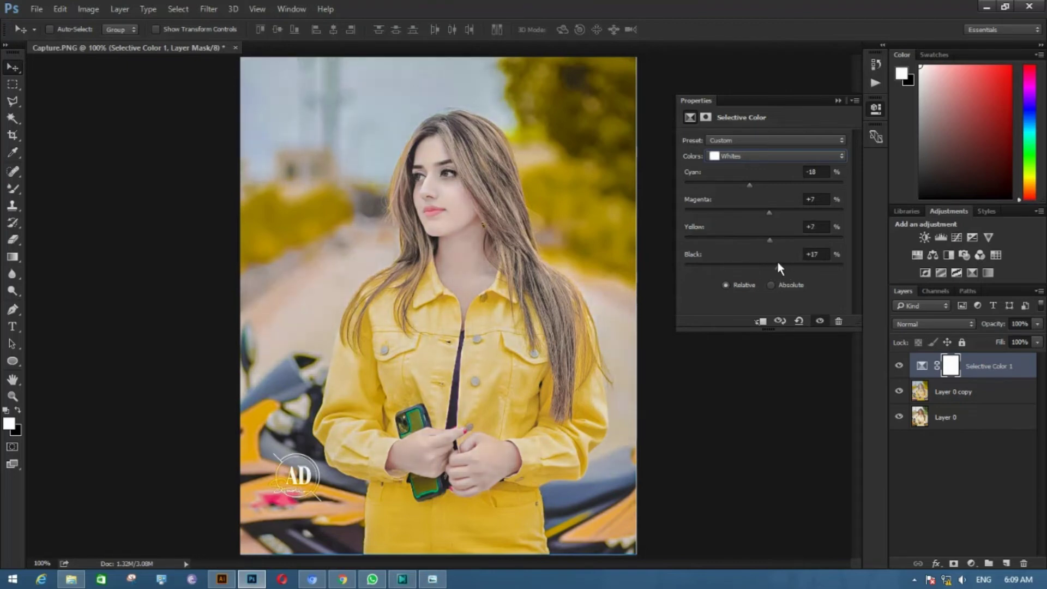
# Step: Tune the Reds to Cyan +6, Magenta +33, Yellow +43, Black +81, then close the properties
pyautogui.click(784, 156)
pyautogui.click(781, 168)
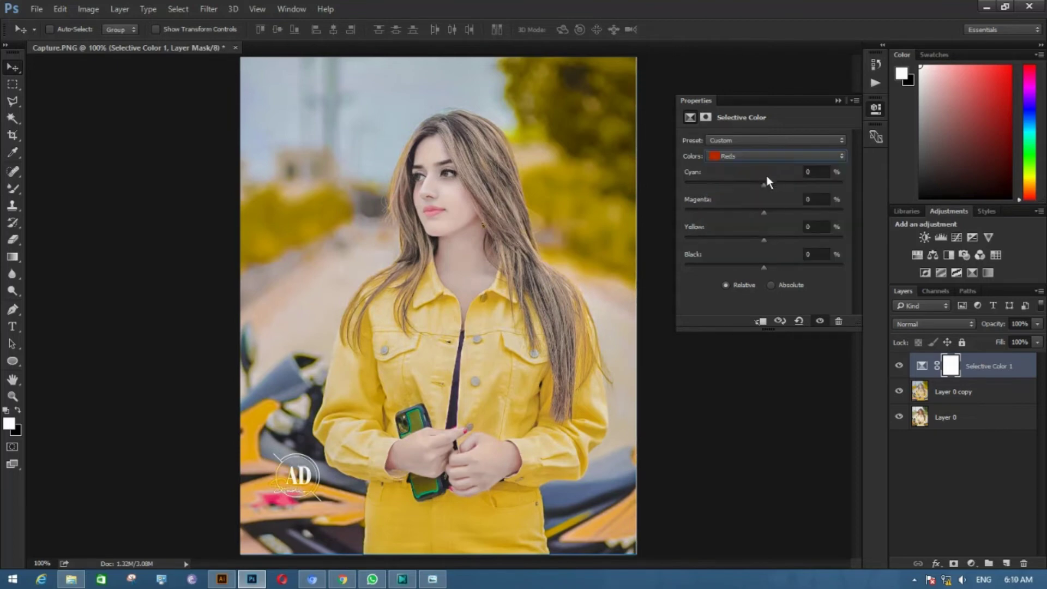
pyautogui.moveTo(771, 186)
pyautogui.mouseDown()
pyautogui.moveTo(788, 184)
pyautogui.moveTo(718, 185)
pyautogui.moveTo(769, 192)
pyautogui.moveTo(794, 215)
pyautogui.mouseUp()
pyautogui.moveTo(765, 266); pyautogui.dragTo(811, 267)
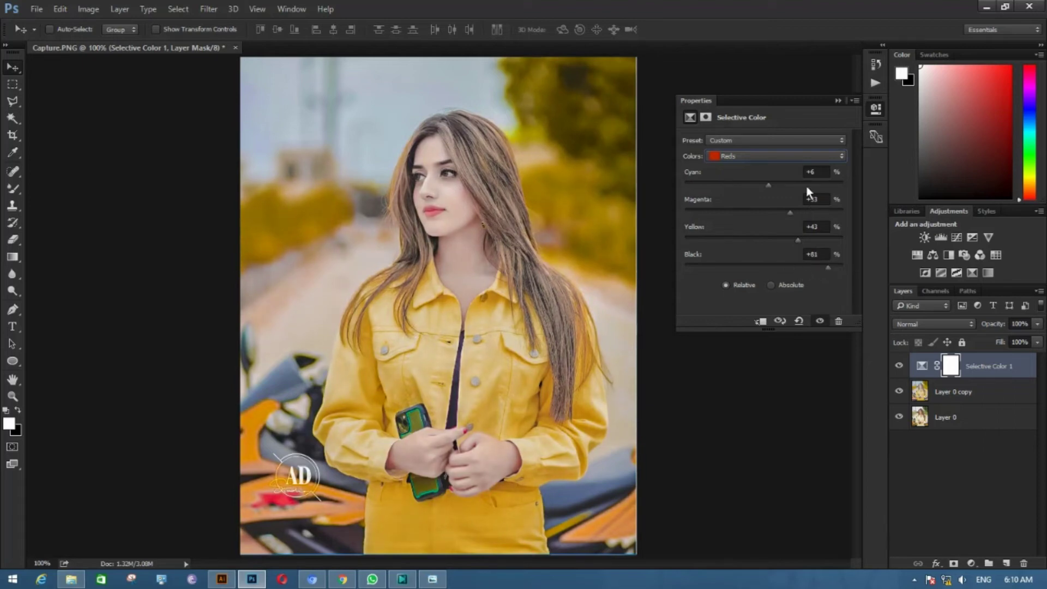
pyautogui.click(802, 159)
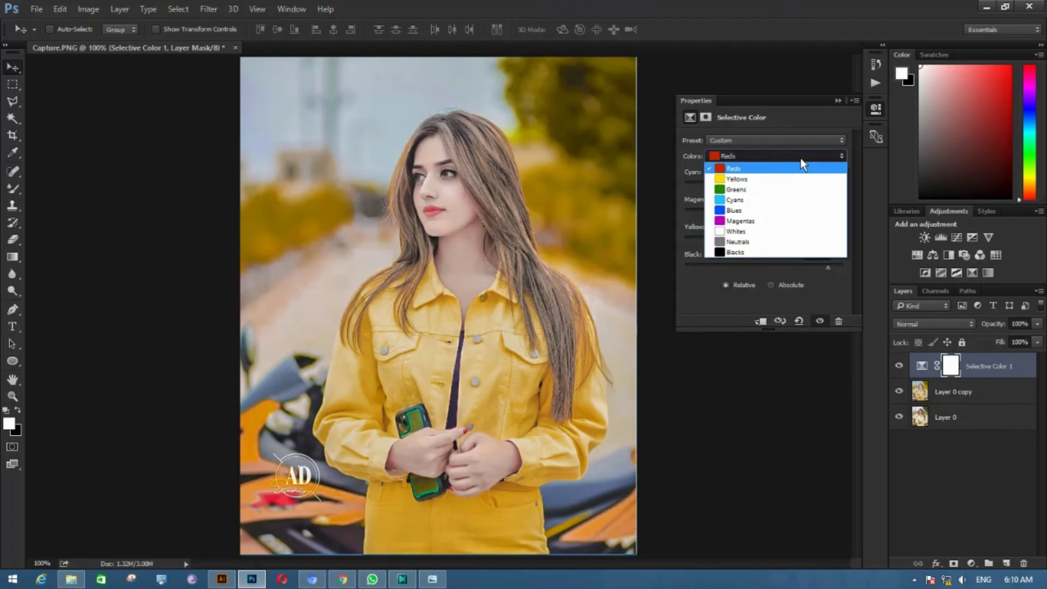
pyautogui.click(801, 158)
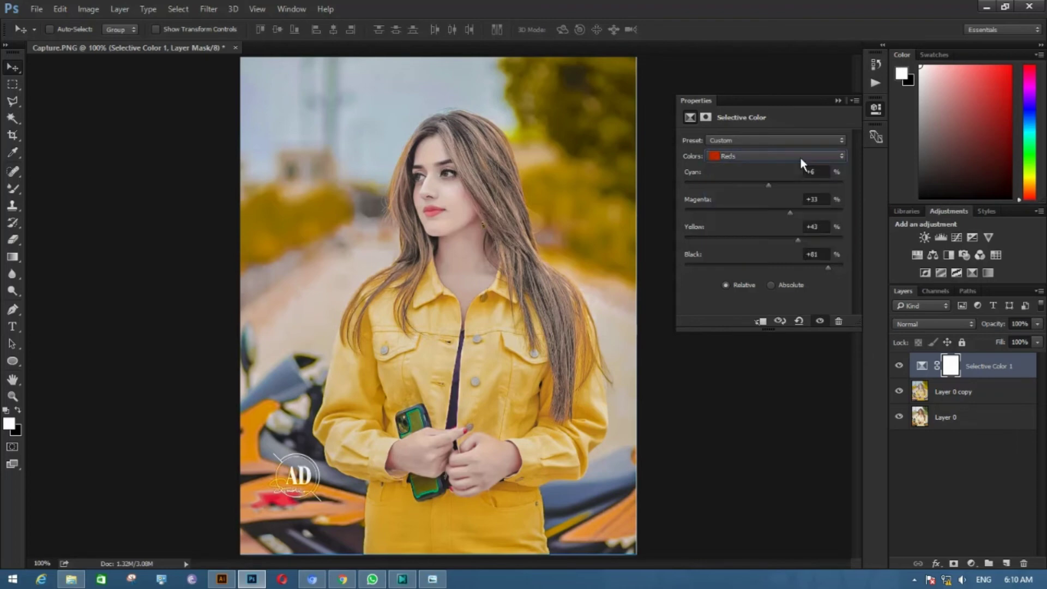
pyautogui.click(835, 102)
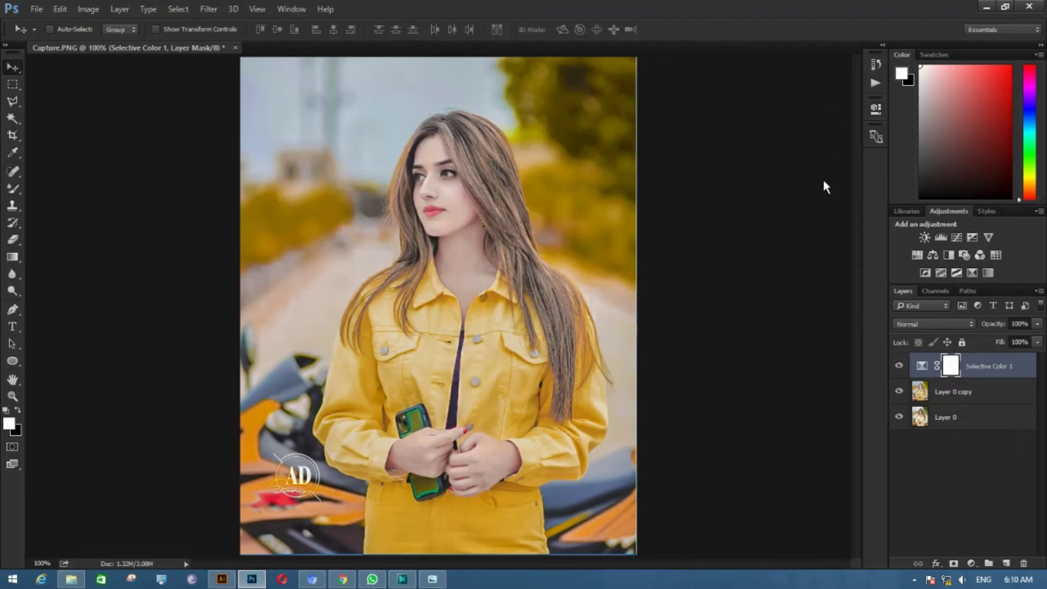
# Step: Merge the adjustment into Layer 0 copy and apply Levels with inputs 13, 0.74 and 243
pyautogui.press('Delete')
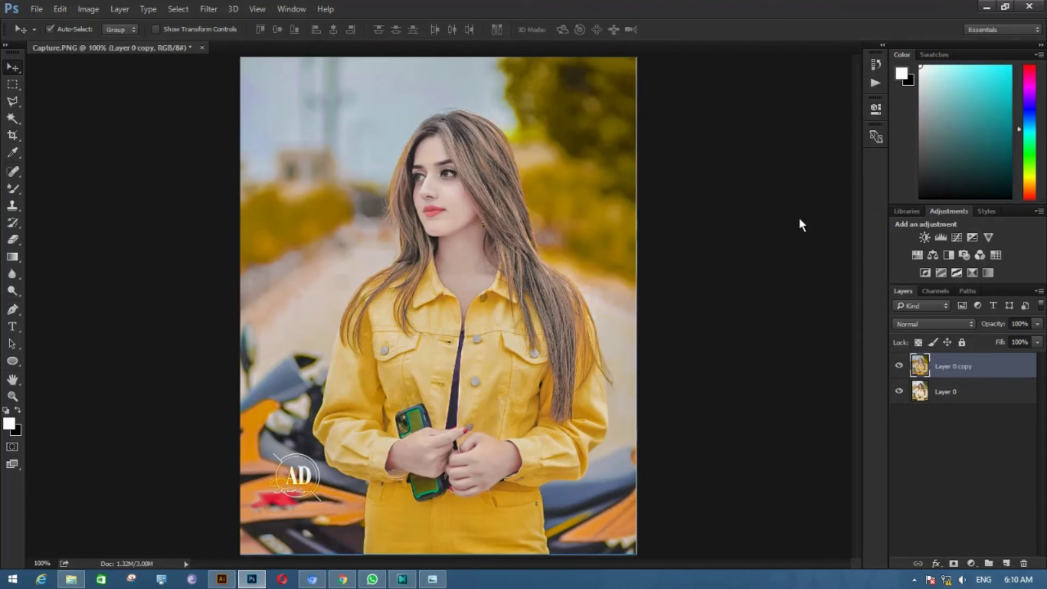
pyautogui.hotkey('ctrl', 'l')
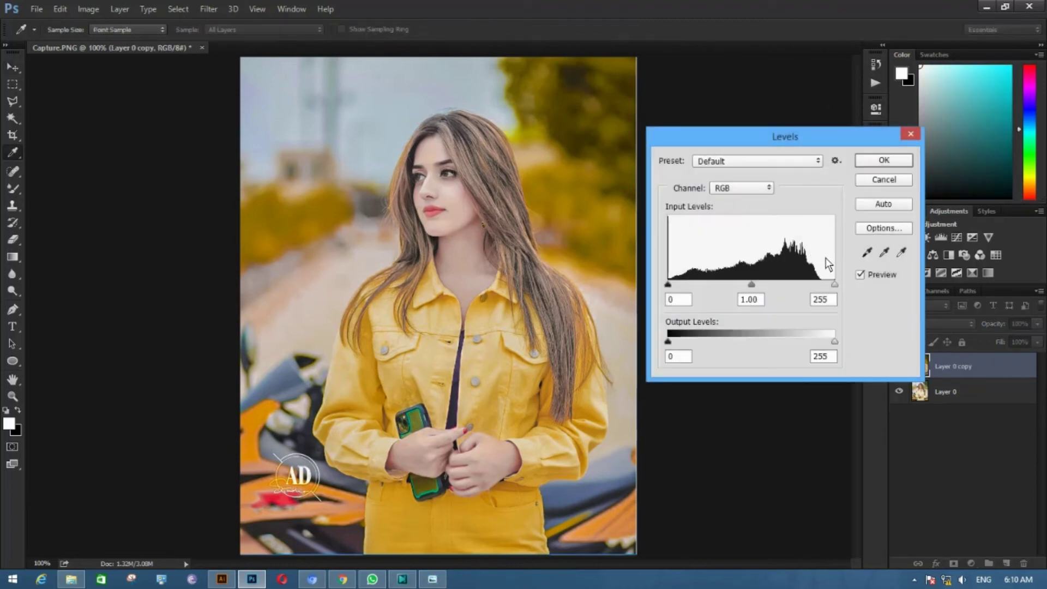
pyautogui.moveTo(835, 285); pyautogui.dragTo(827, 286)
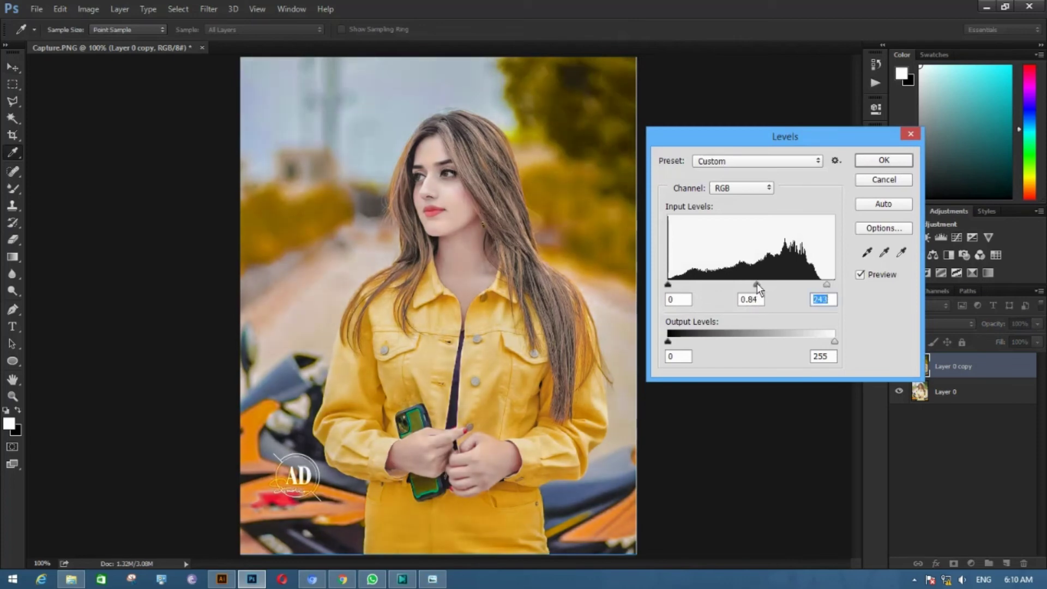
pyautogui.moveTo(757, 283); pyautogui.dragTo(763, 284)
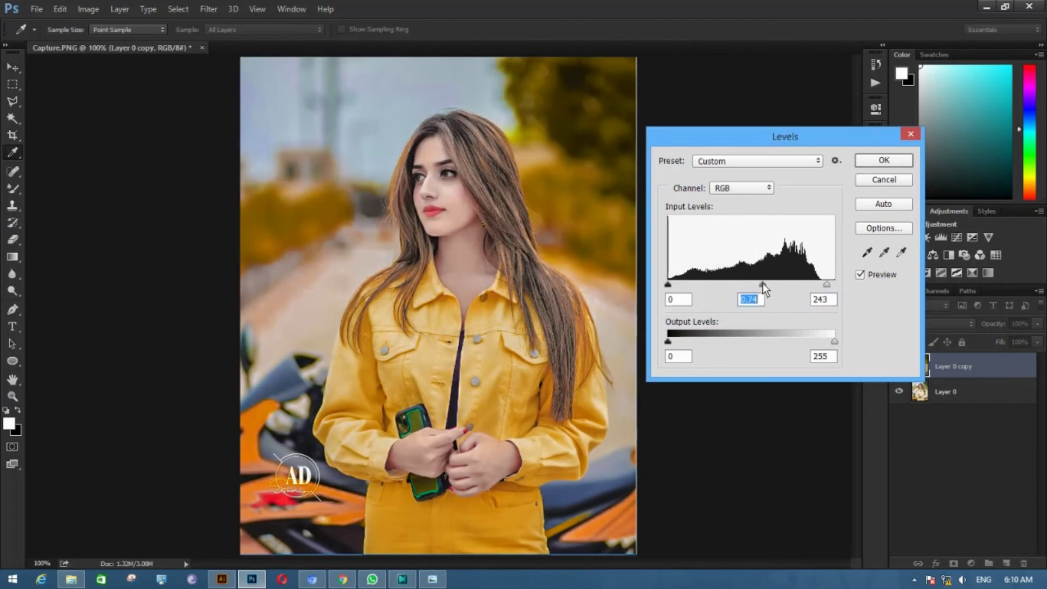
pyautogui.moveTo(668, 283); pyautogui.dragTo(676, 283)
pyautogui.click(882, 160)
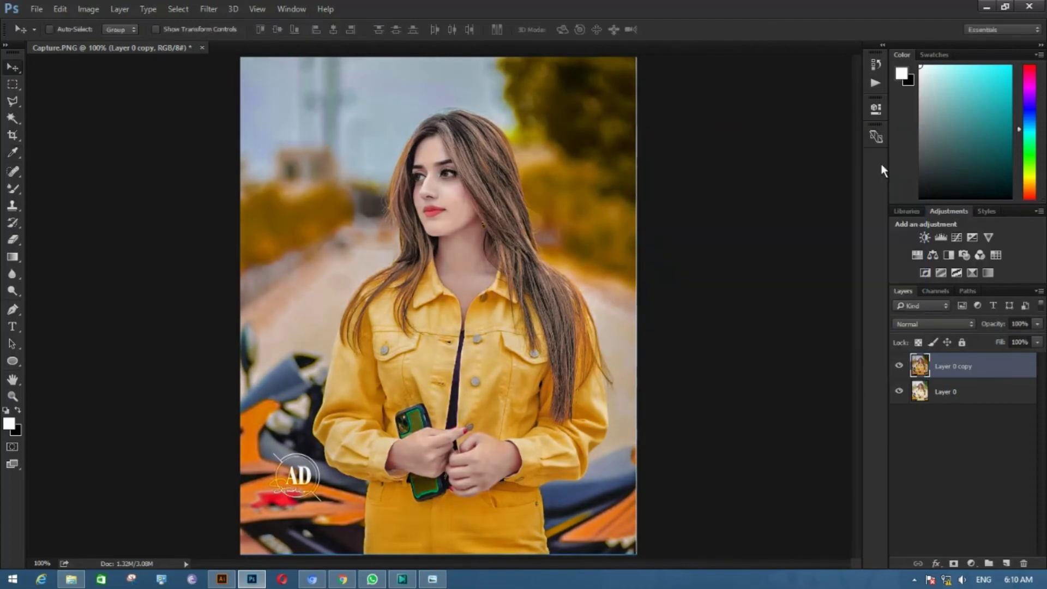
pyautogui.click(900, 366)
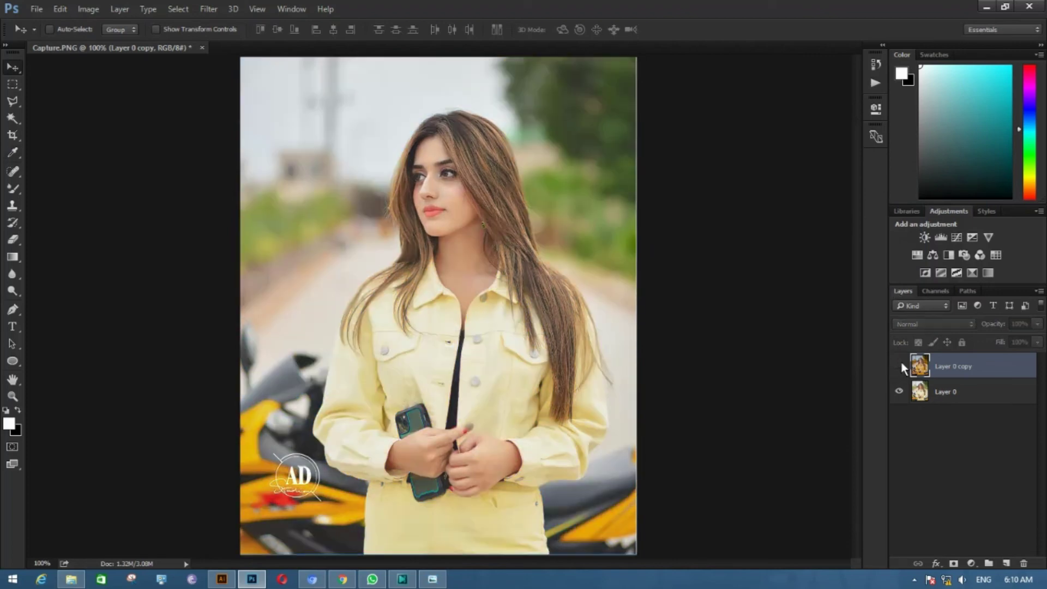
pyautogui.click(899, 366)
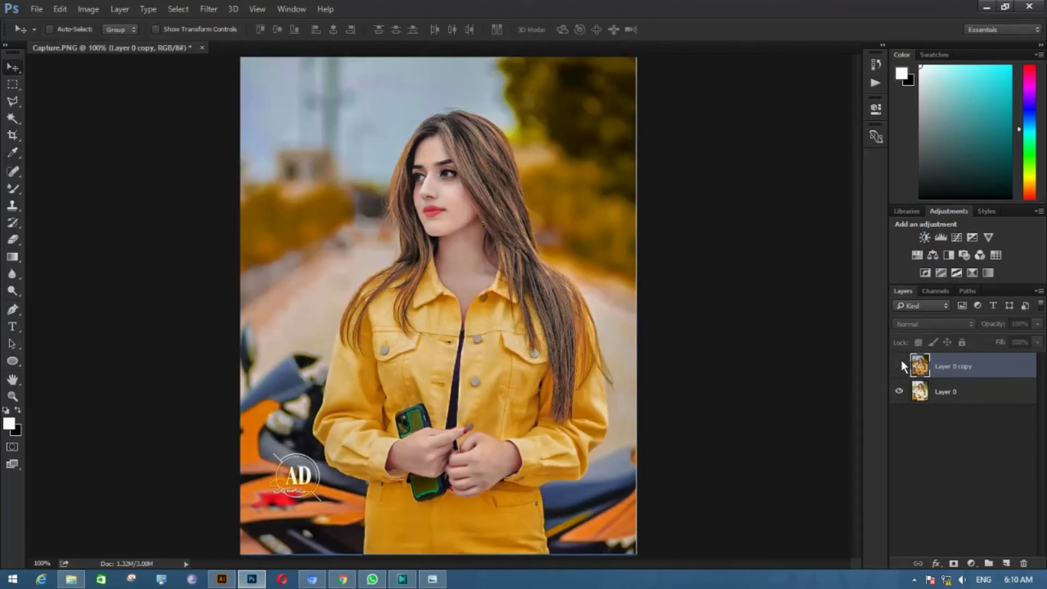
pyautogui.click(900, 364)
pyautogui.click(900, 365)
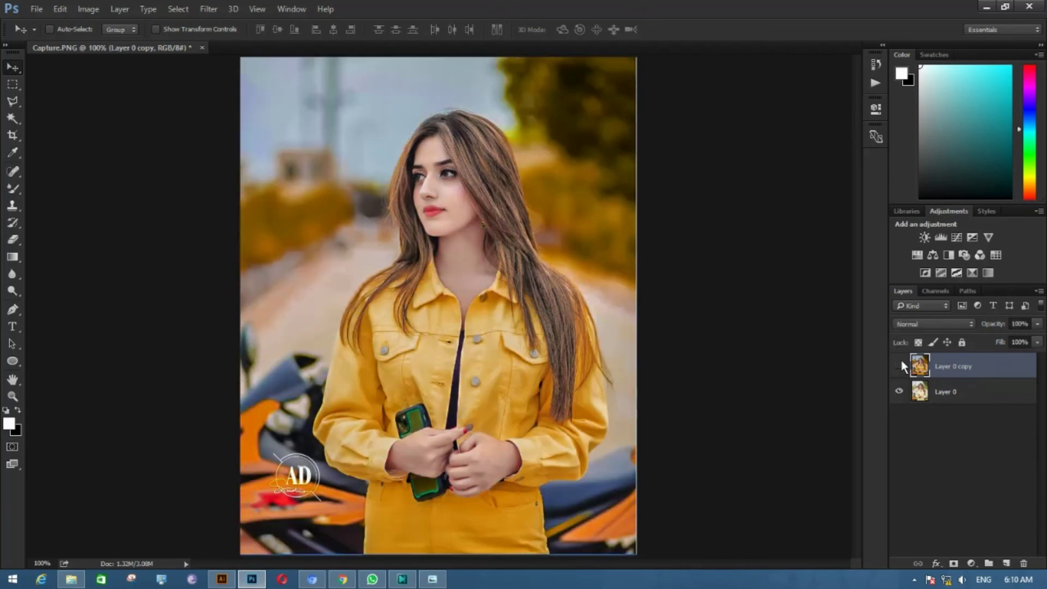
pyautogui.click(900, 364)
pyautogui.click(900, 365)
# Step: Save the portrait as JPEG 'dfsdf' in Pictures at Maximum quality 12
pyautogui.click(36, 8)
pyautogui.click(90, 154)
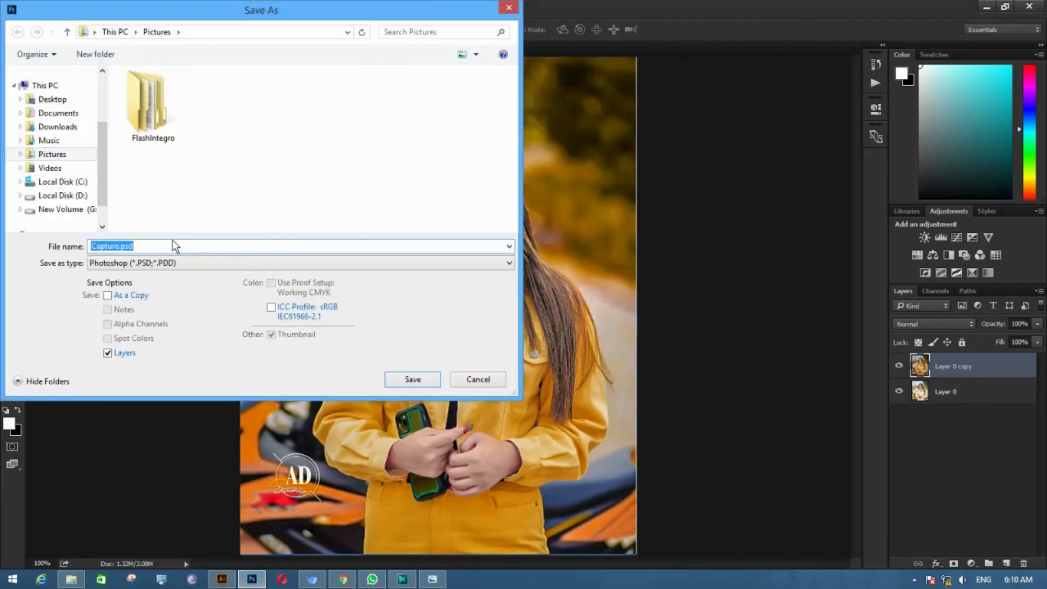
pyautogui.click(199, 260)
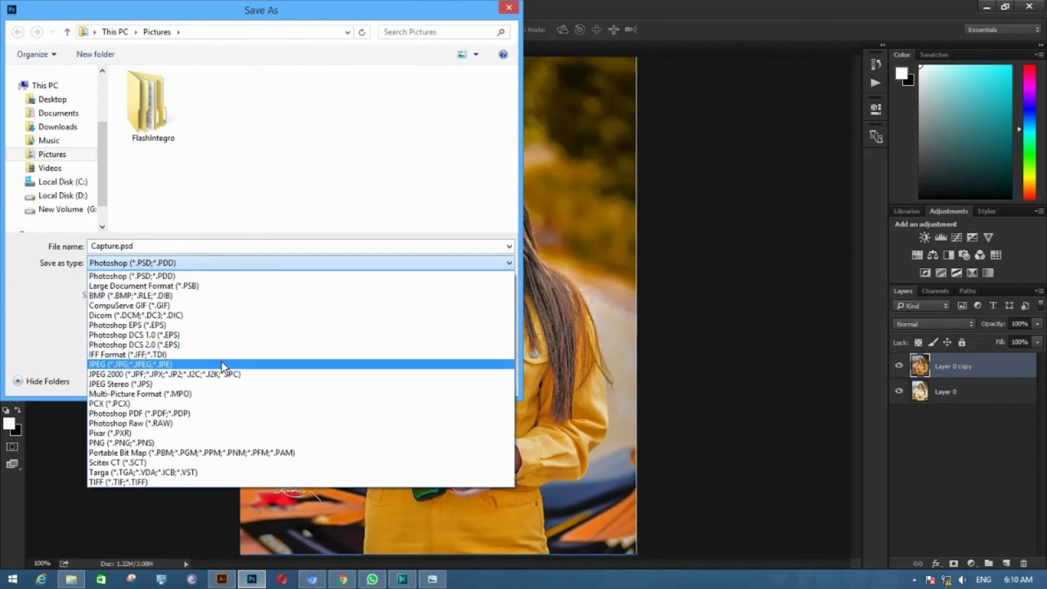
pyautogui.click(196, 362)
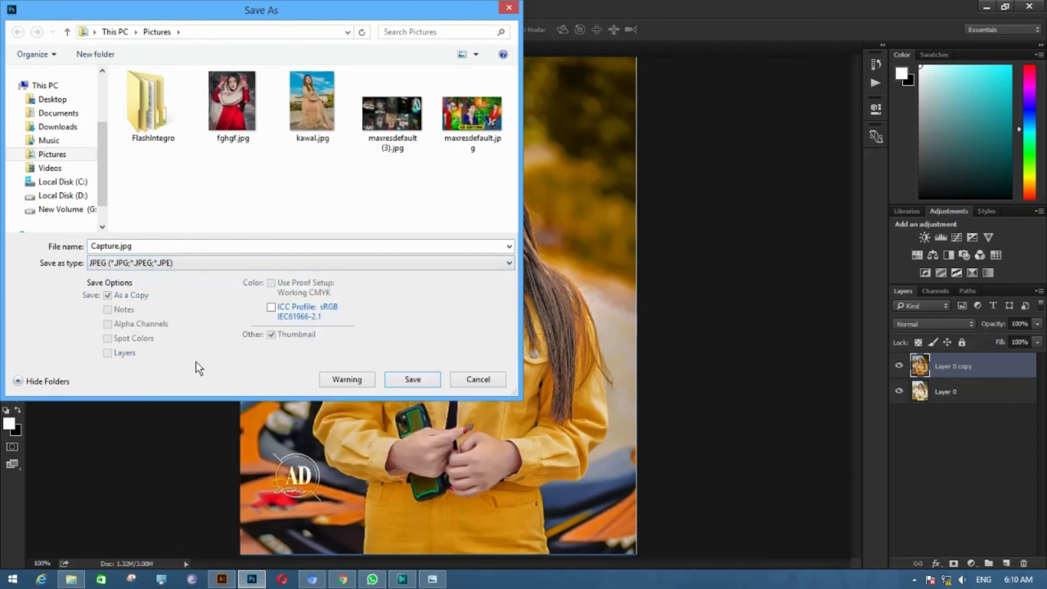
pyautogui.doubleClick(265, 248)
pyautogui.write('dfsdf')
pyautogui.click(415, 381)
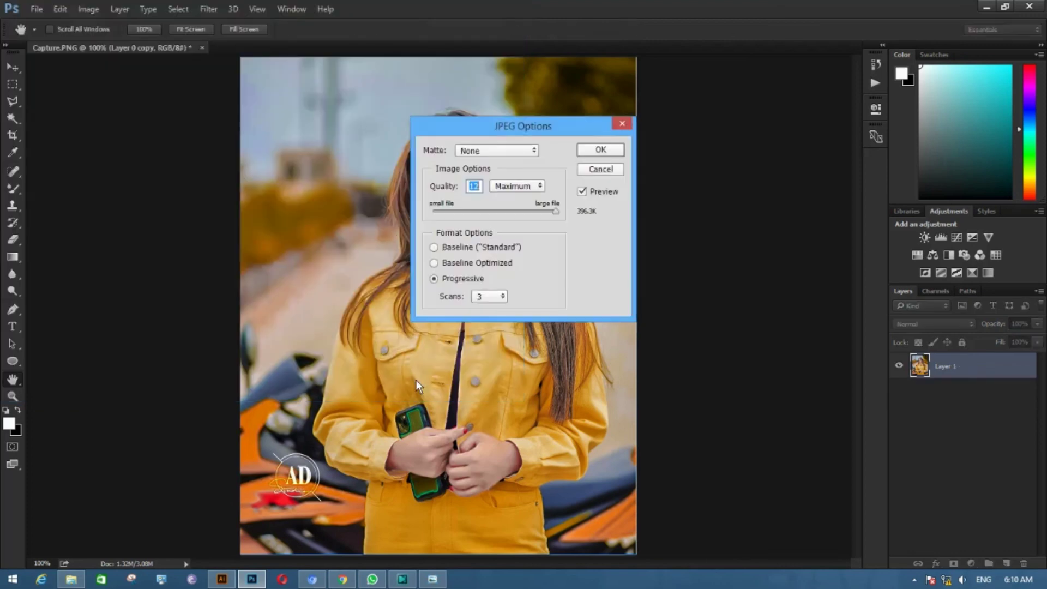
pyautogui.click(600, 150)
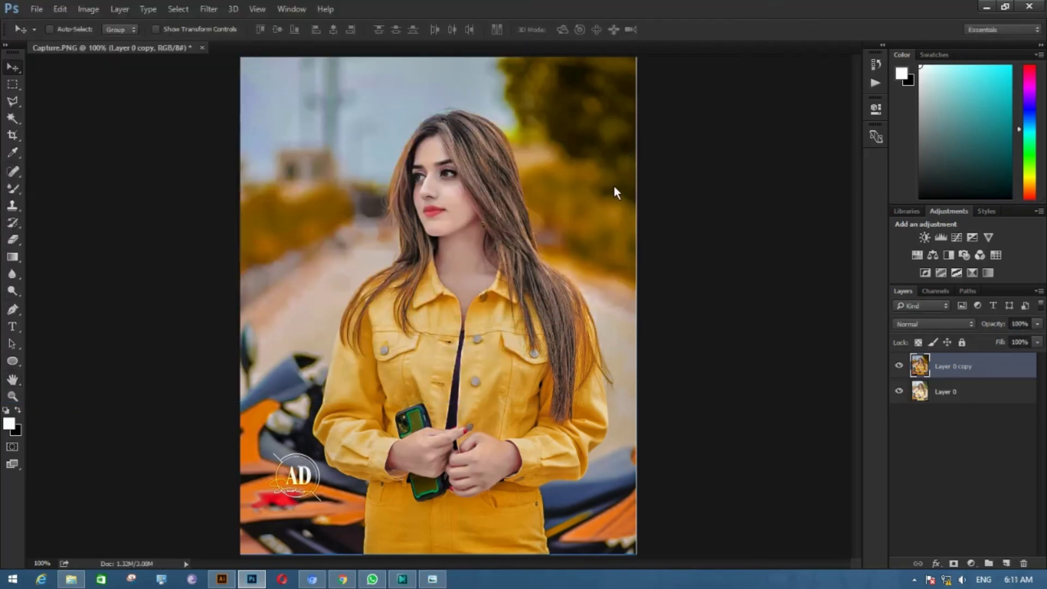